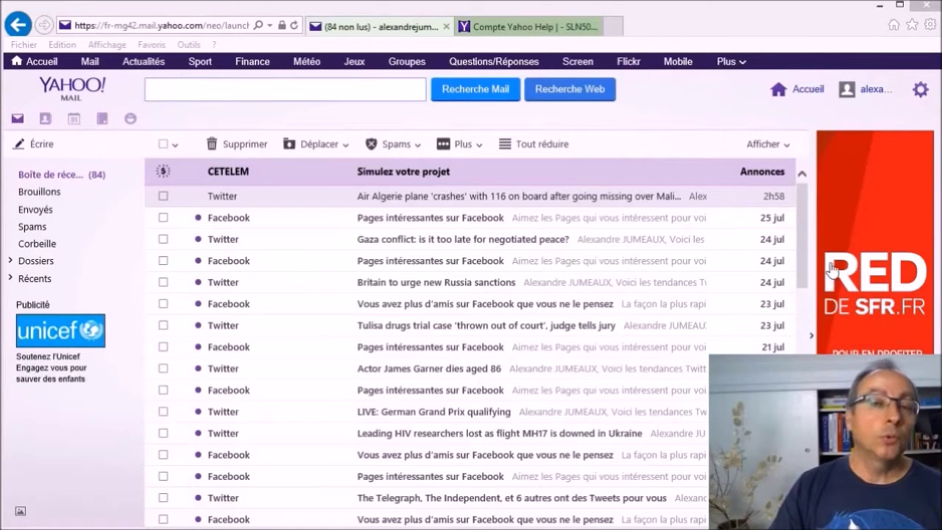
Step: Open Paramètres du compte from the gear menu and re-confirm the account password with Connexion
left_click(921, 90)
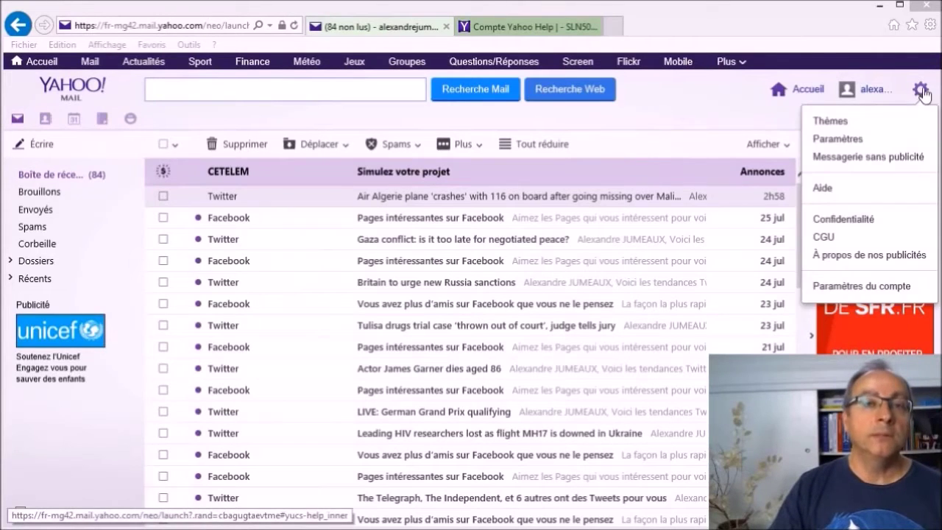
left_click(883, 285)
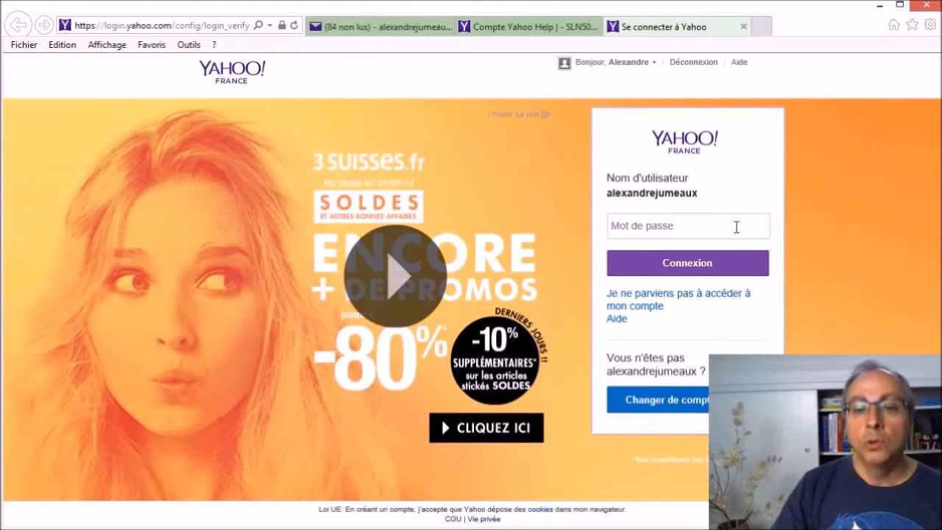
left_click(686, 296)
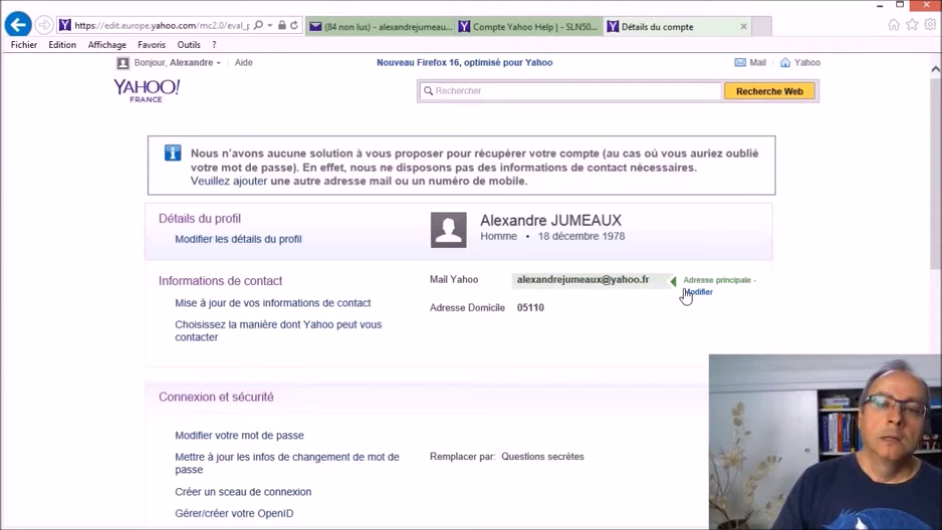
Step: Scroll to Connexion et sécurité and open 'Configurer votre vérification secondaire de connexion'
left_click_drag(937, 176, 933, 321)
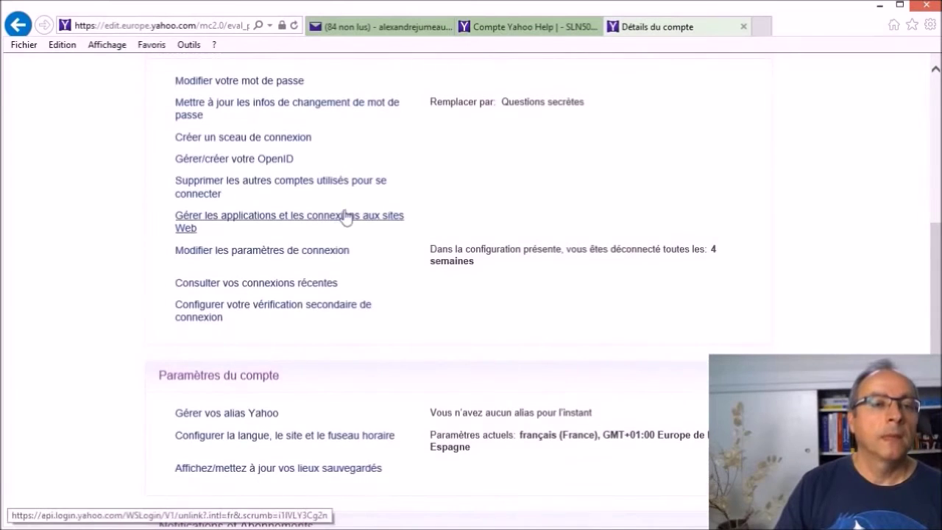
scroll(199, 176, "up", 2)
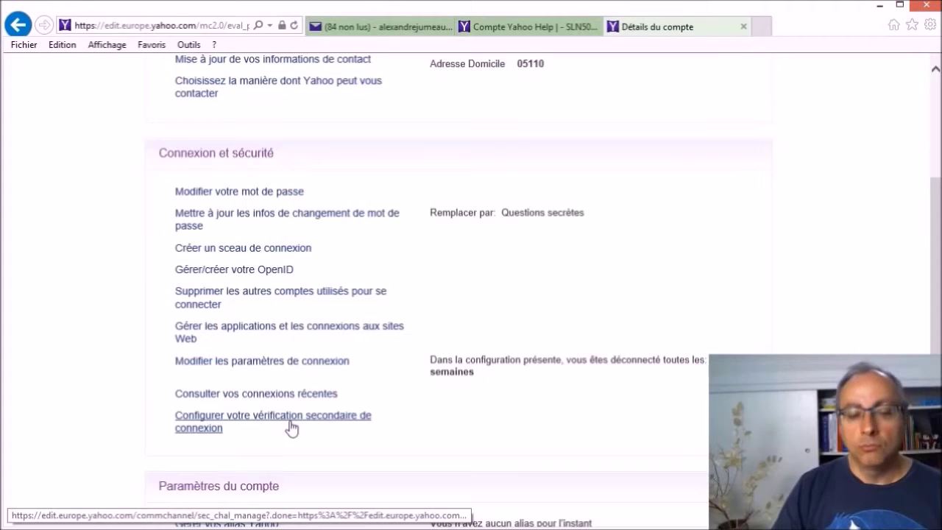
left_click(292, 421)
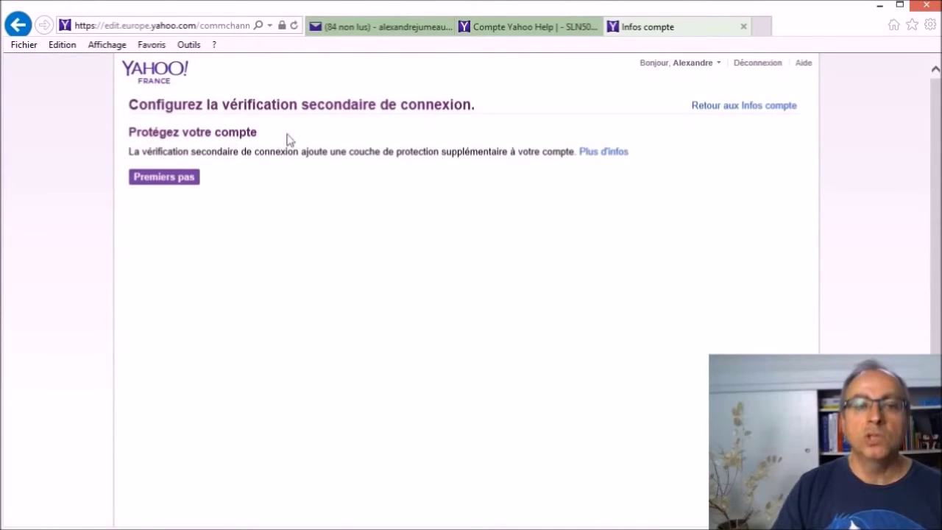
left_click(550, 28)
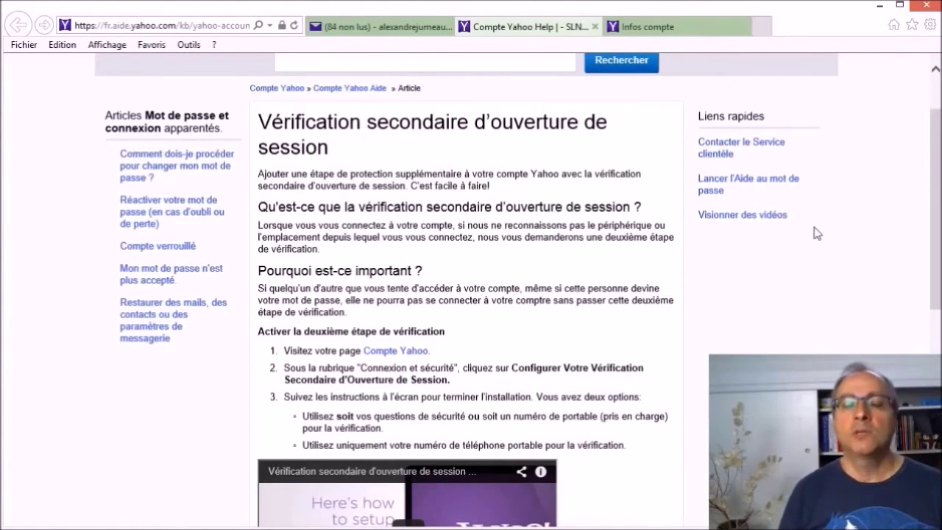
left_click_drag(938, 162, 939, 128)
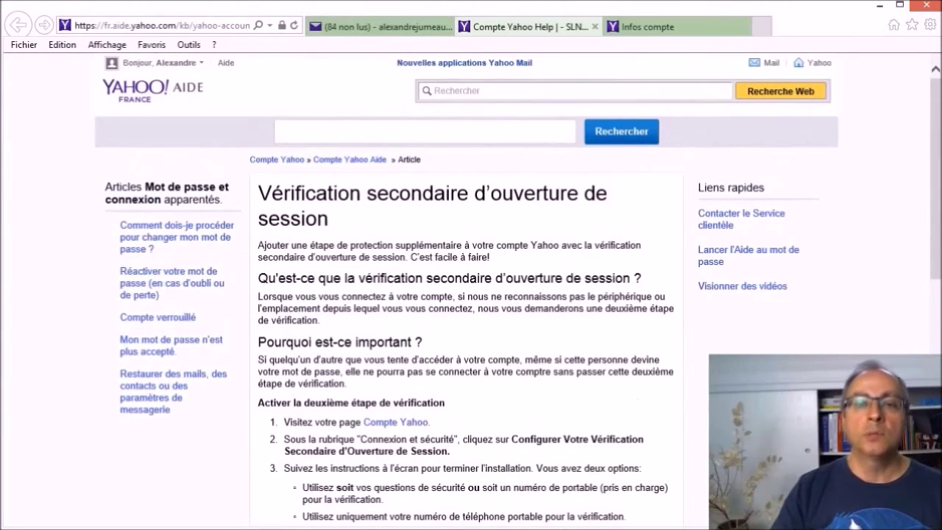
left_click(651, 29)
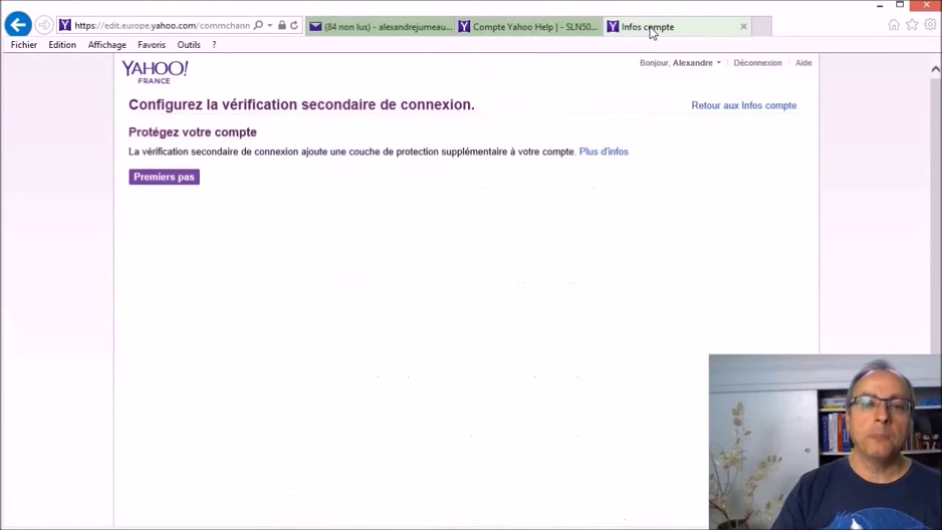
Step: Start the setup with Premiers pas, keep France as country, and enter the mobile number
left_click(167, 179)
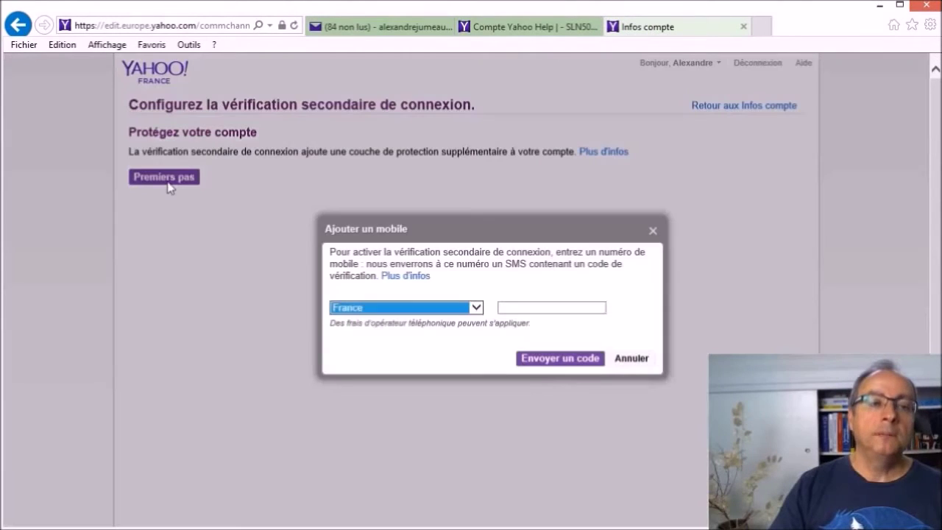
left_click(546, 311)
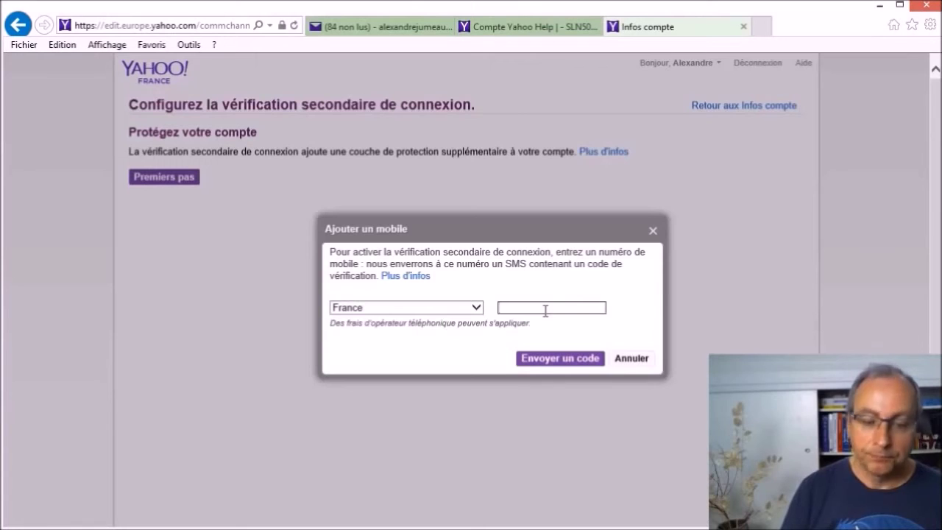
type("06")
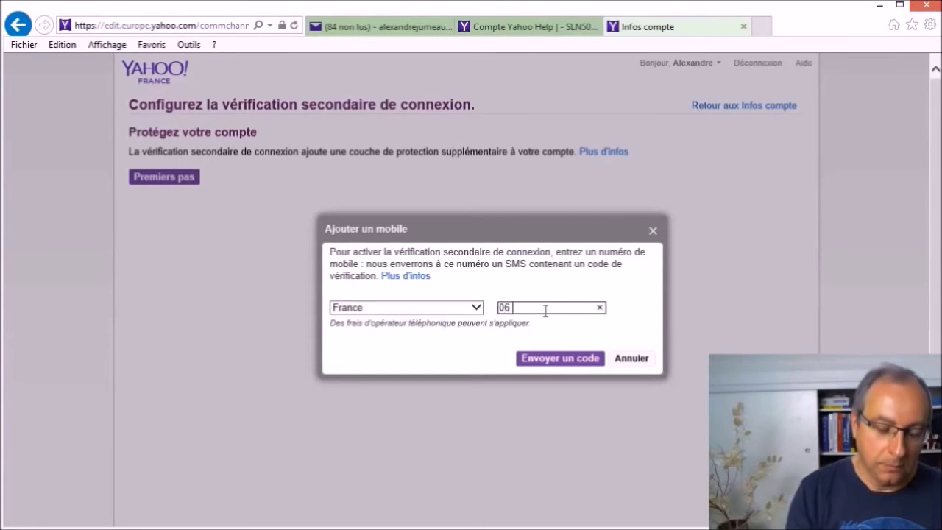
type(" XX XX XX")
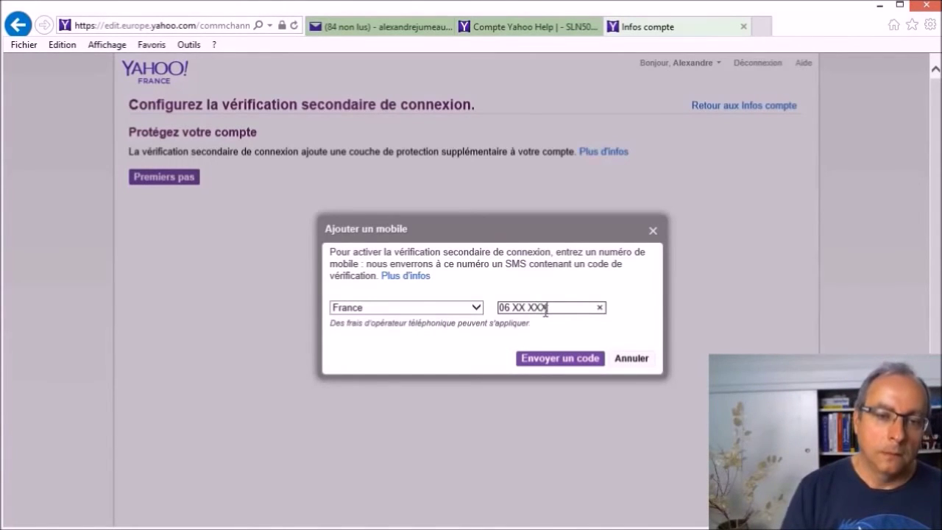
type(" XX")
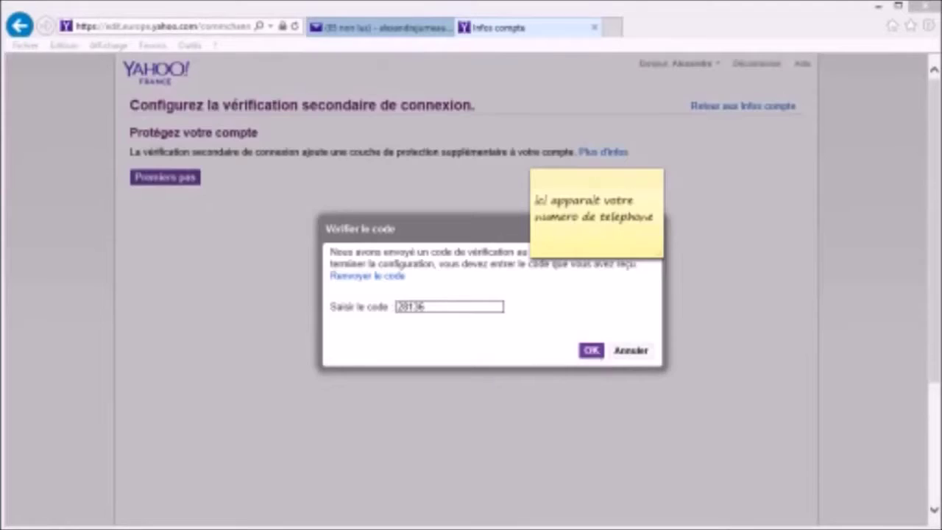
Step: Confirm the SMS verification code with OK to finish enabling secondary verification
left_click(591, 350)
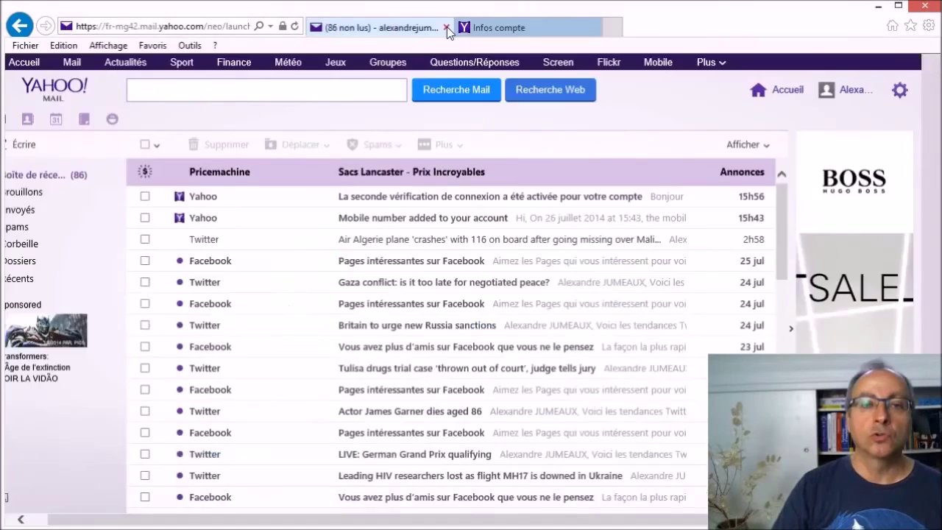
Step: Choose 'Utiliser uniquement mon numéro de téléphone mobile', then sign out with Déconnexion
left_click(447, 26)
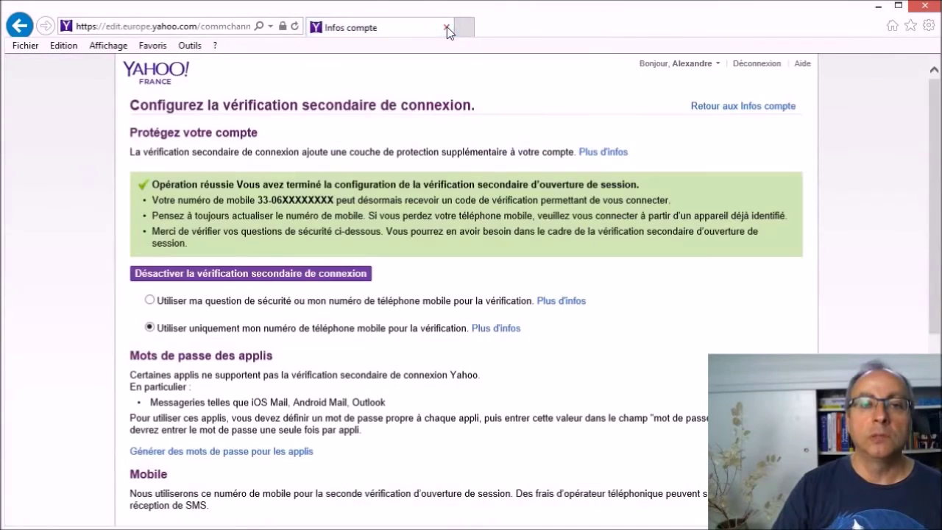
left_click(770, 67)
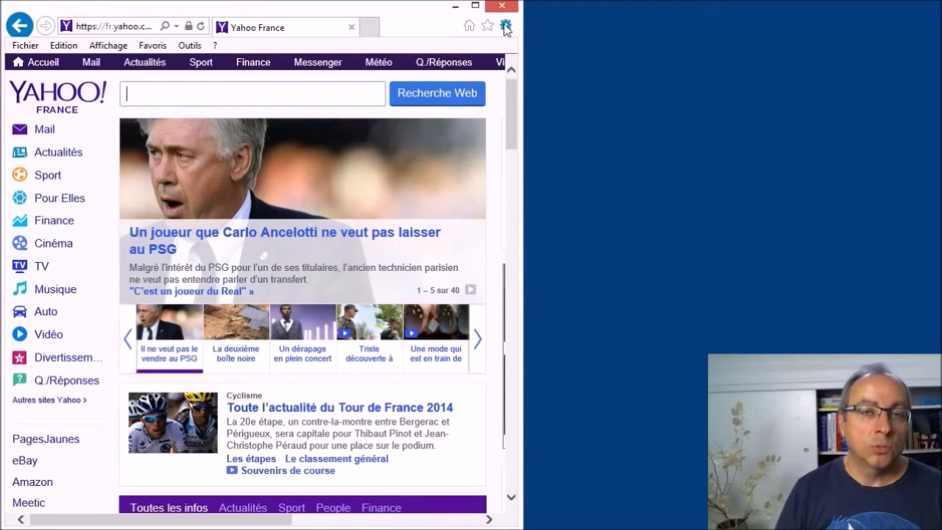
Step: Delete Internet Explorer's browsing history, including cookies and saved passwords
left_click(506, 26)
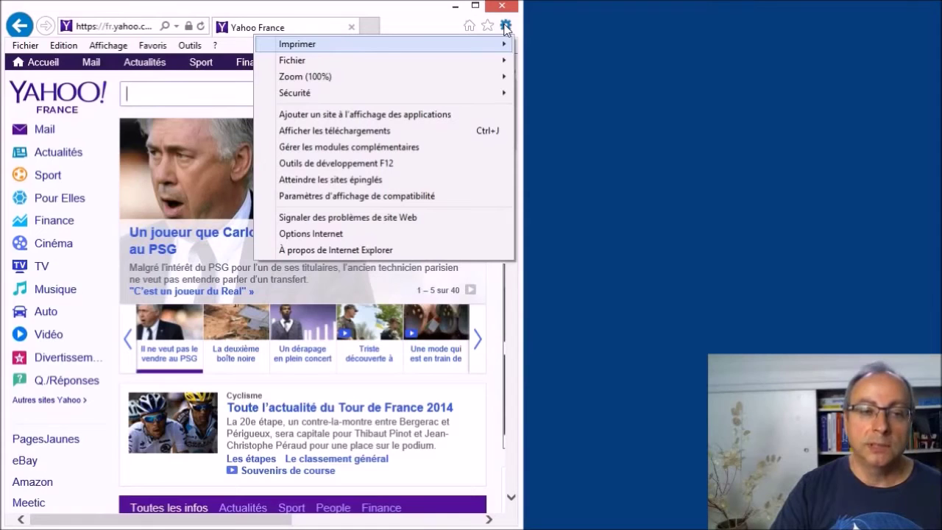
mouse_move(461, 99)
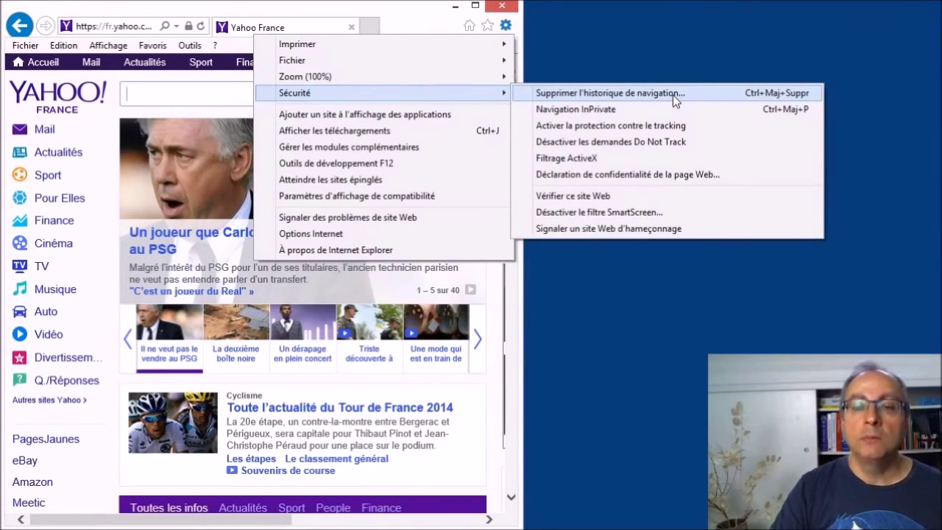
left_click(674, 97)
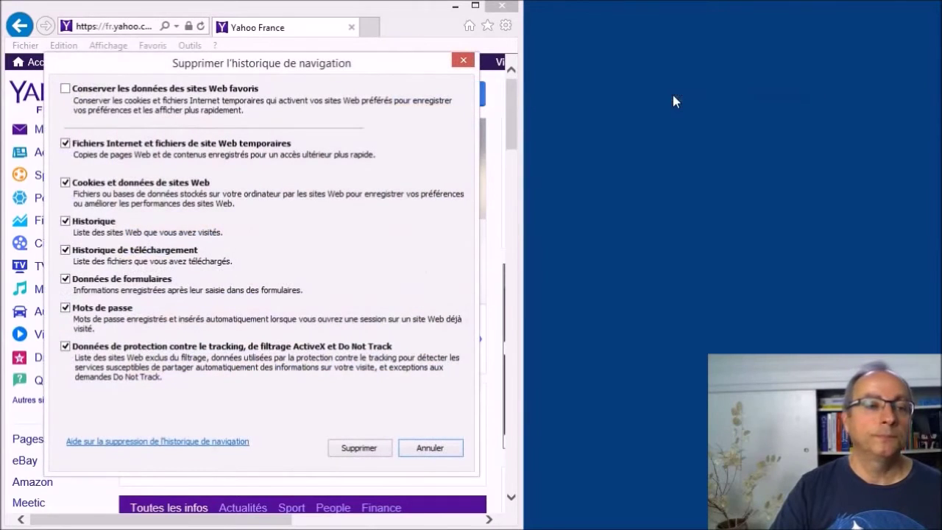
left_click_drag(380, 62, 604, 32)
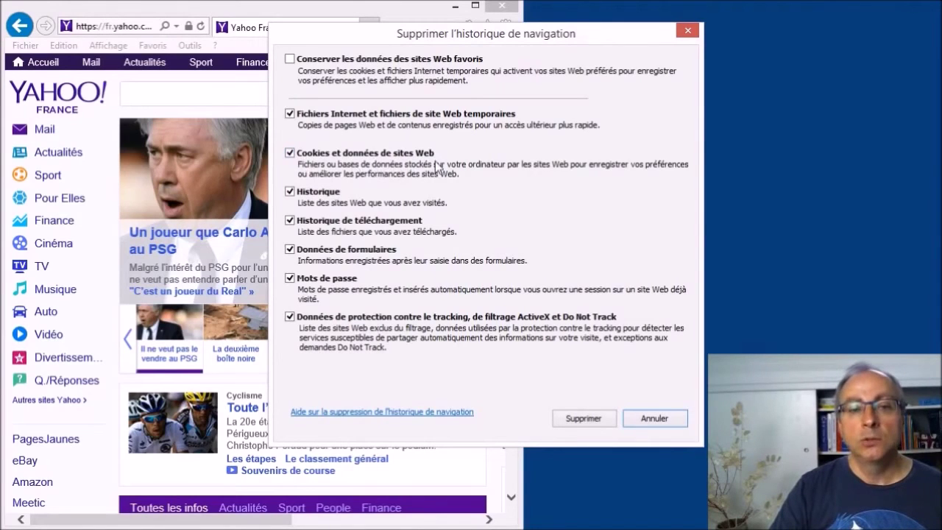
left_click(583, 418)
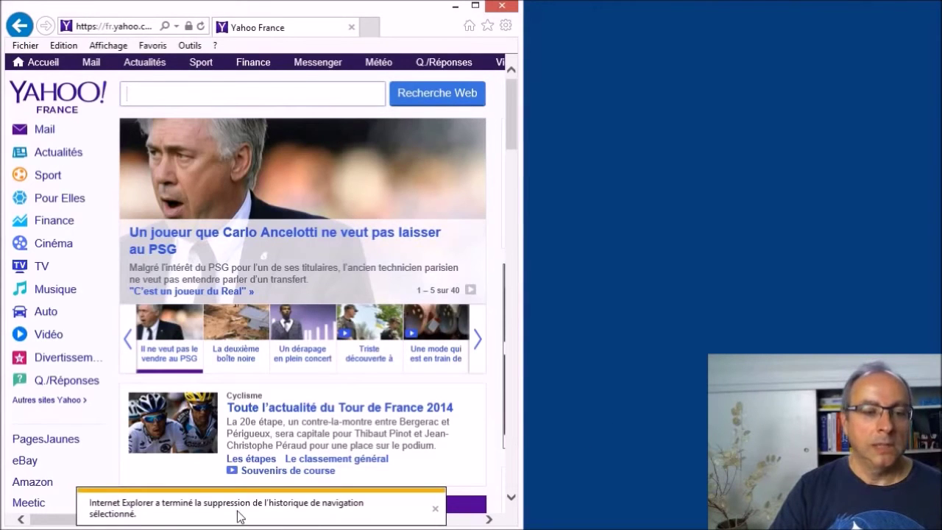
Step: Resize the Internet Explorer window so it spans the screen width
left_click(477, 9)
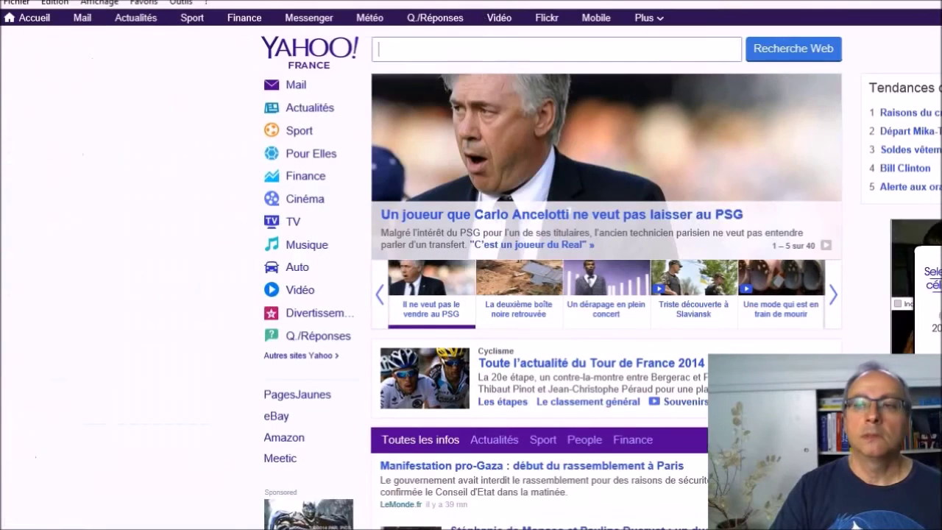
key("super+Down")
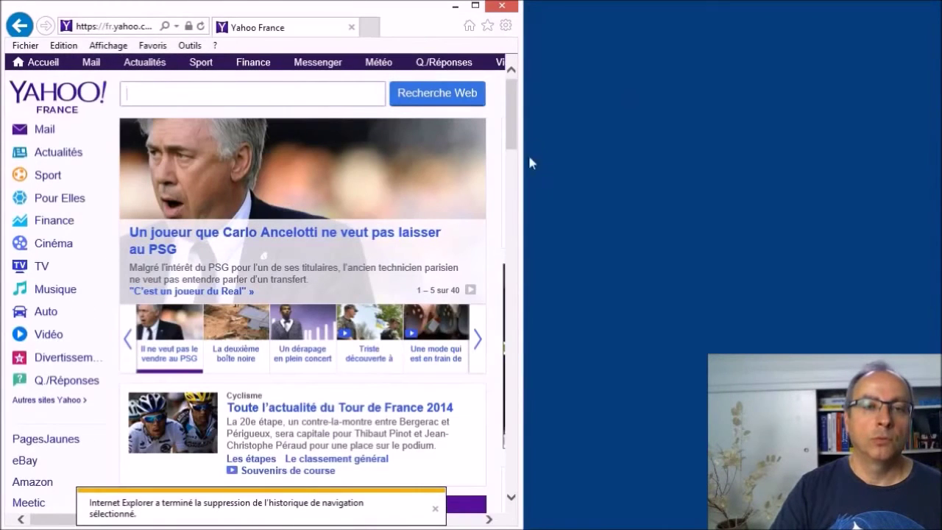
left_click_drag(523, 219, 941, 223)
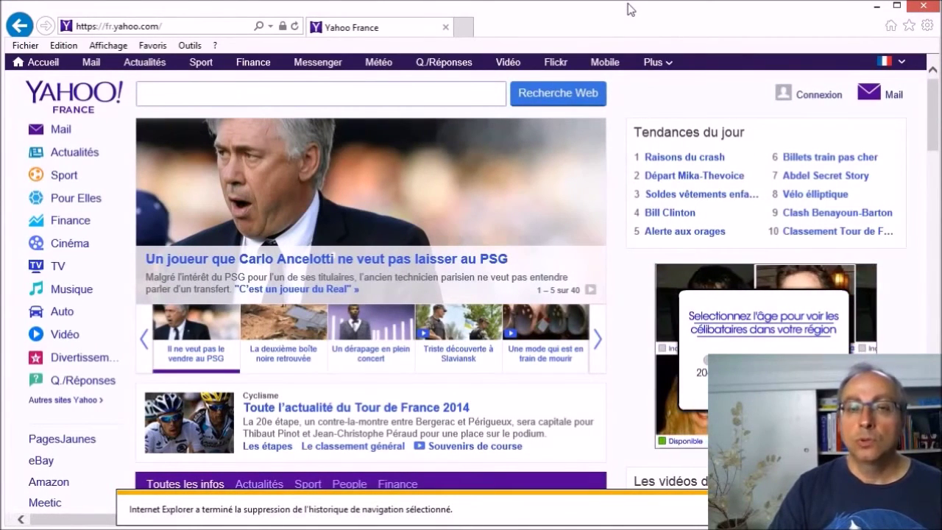
Step: Sign in to Yahoo Mail with the account e-mail address and password
left_click(900, 98)
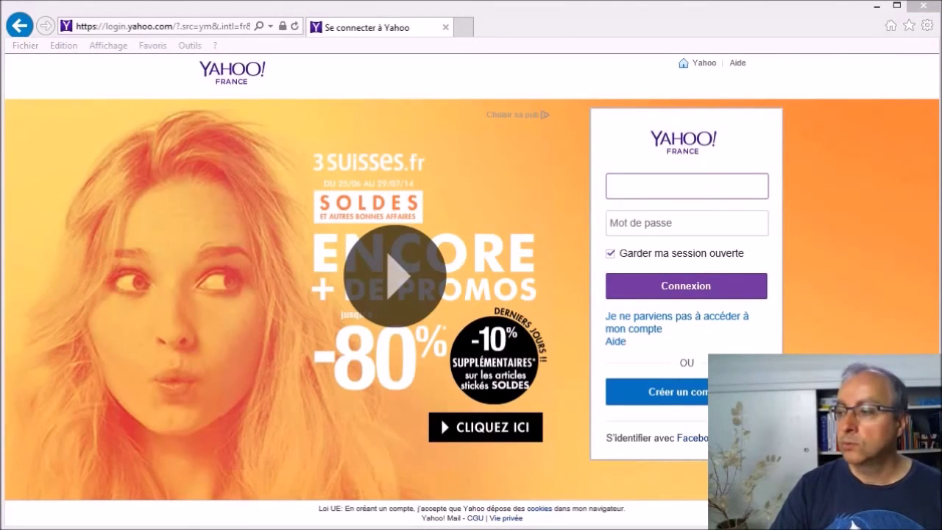
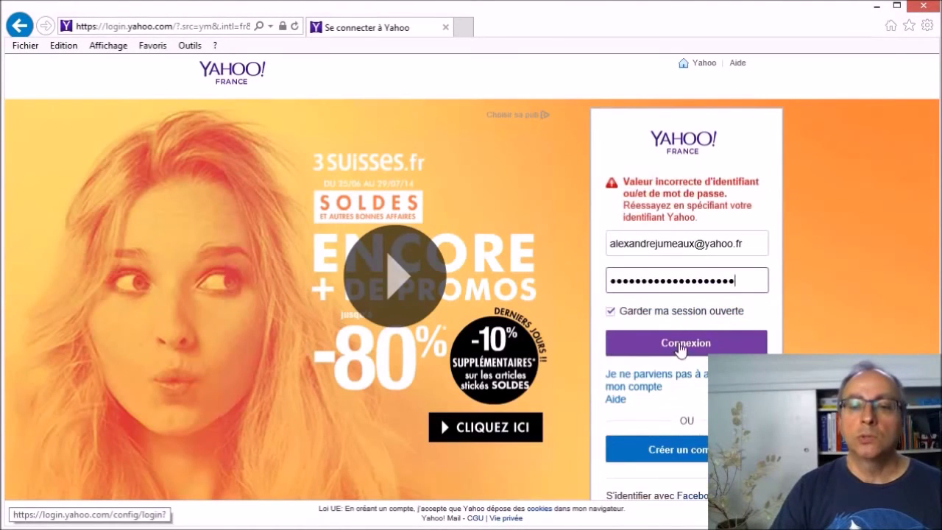
left_click(680, 346)
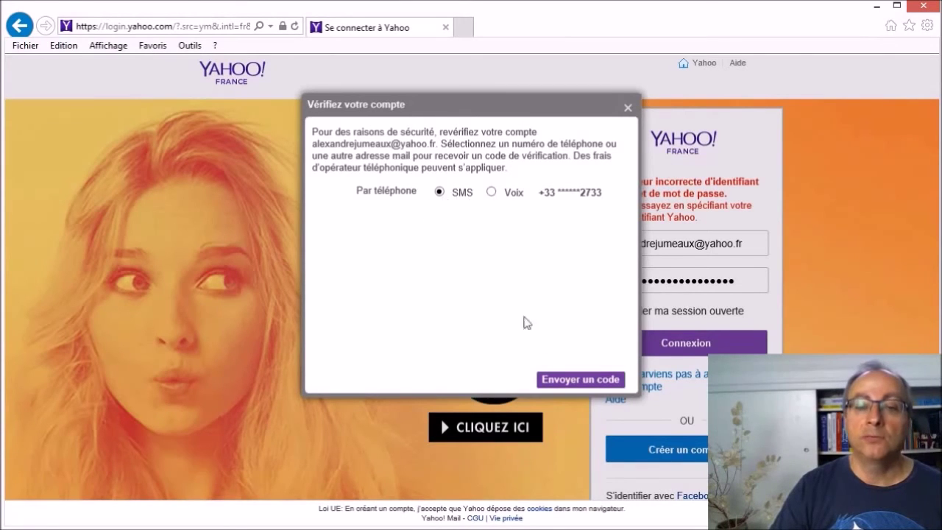
Step: Request the verification code by SMS and submit the received code to open the inbox
left_click(581, 379)
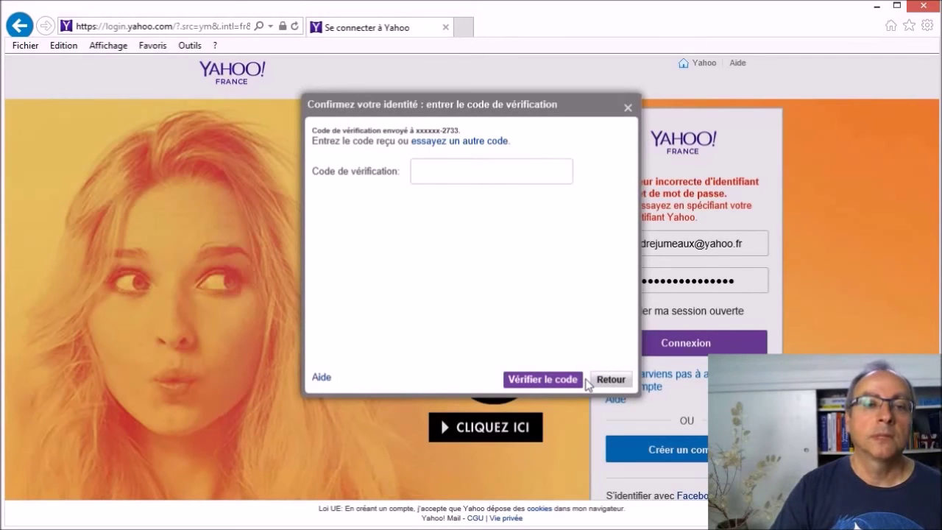
left_click(455, 167)
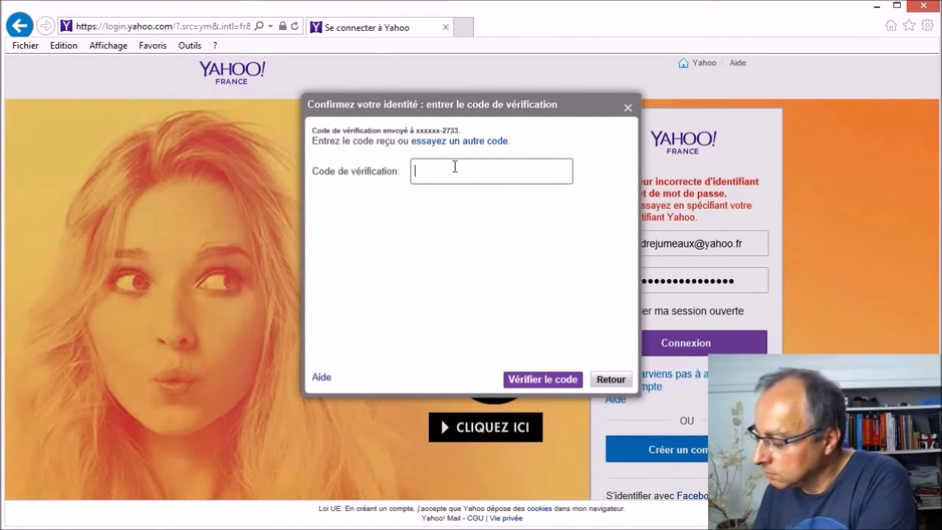
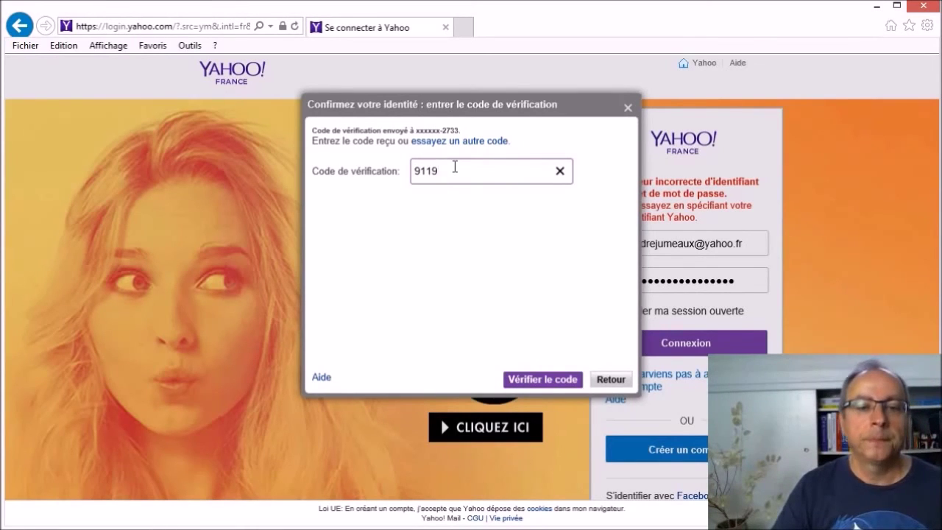
left_click(558, 383)
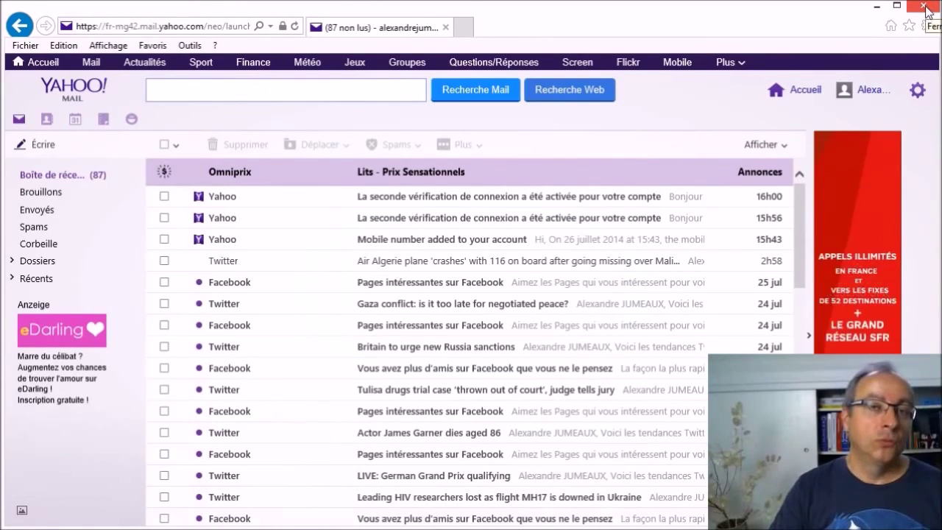
Step: Sign out from the account menu and return to the Yahoo Mail sign-in page
mouse_move(870, 97)
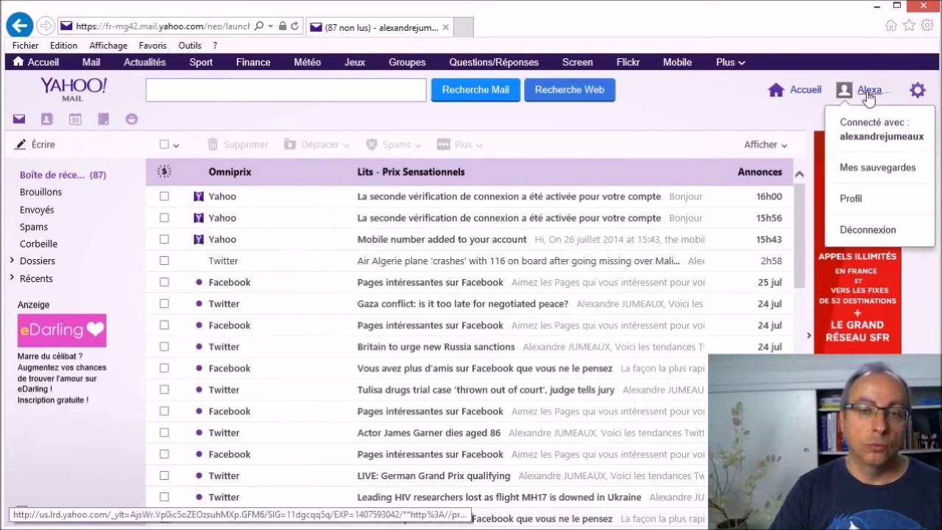
left_click(873, 231)
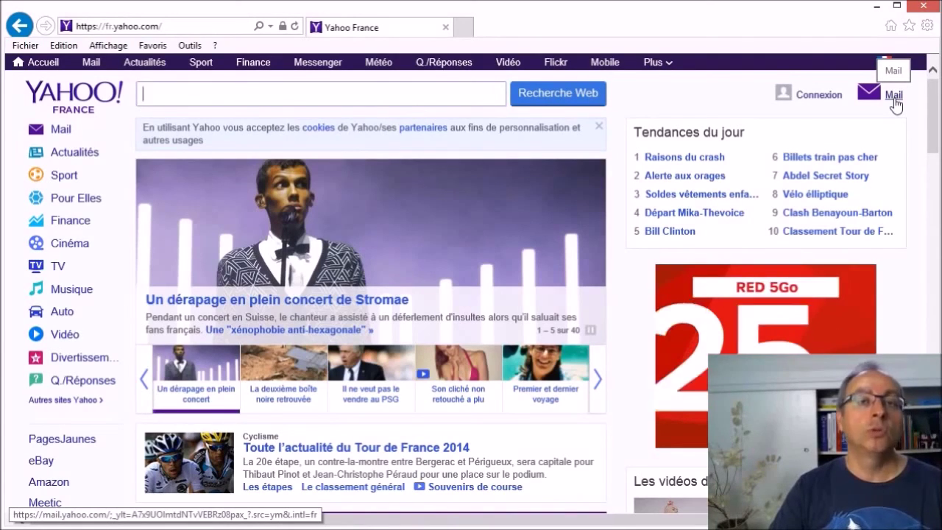
left_click(893, 100)
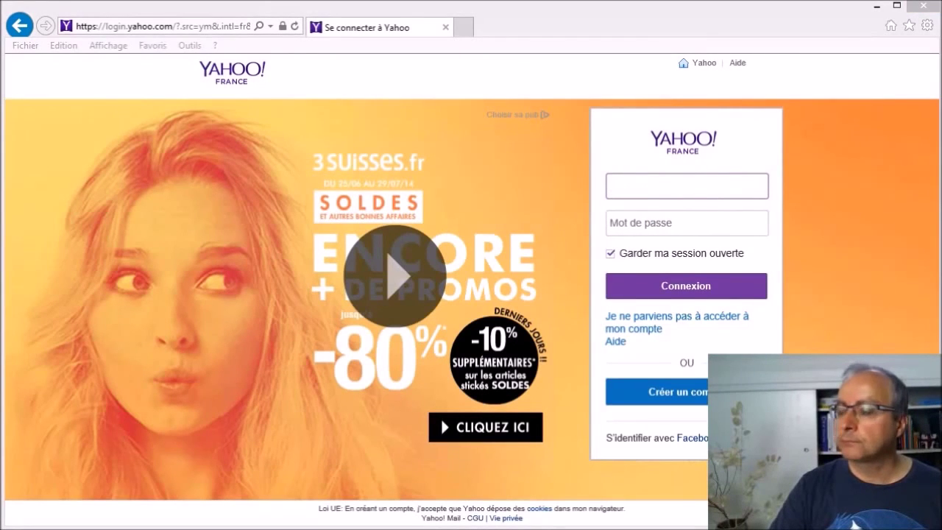
Step: Paste the account username and password and sign in with Connexion
left_click(730, 184)
key("ctrl+v")
key("Tab")
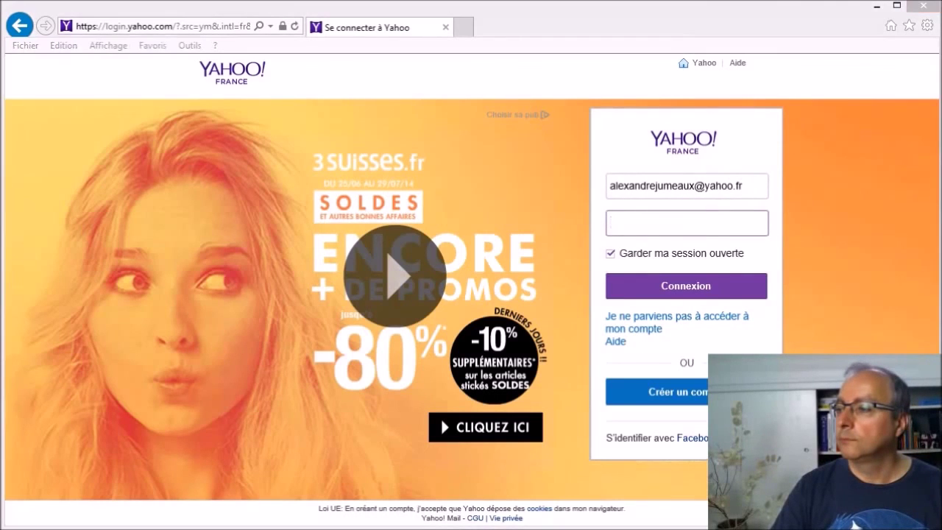
left_click(657, 226)
key("ctrl+v")
left_click(688, 288)
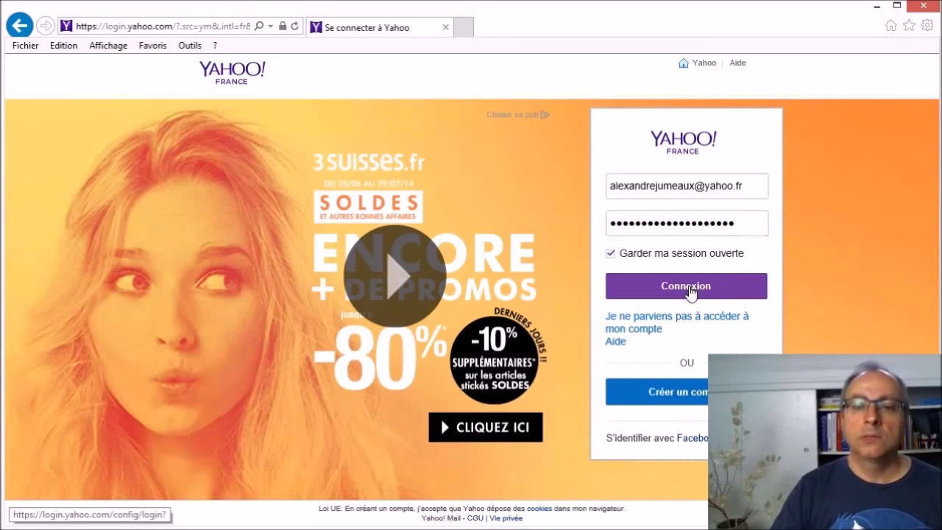